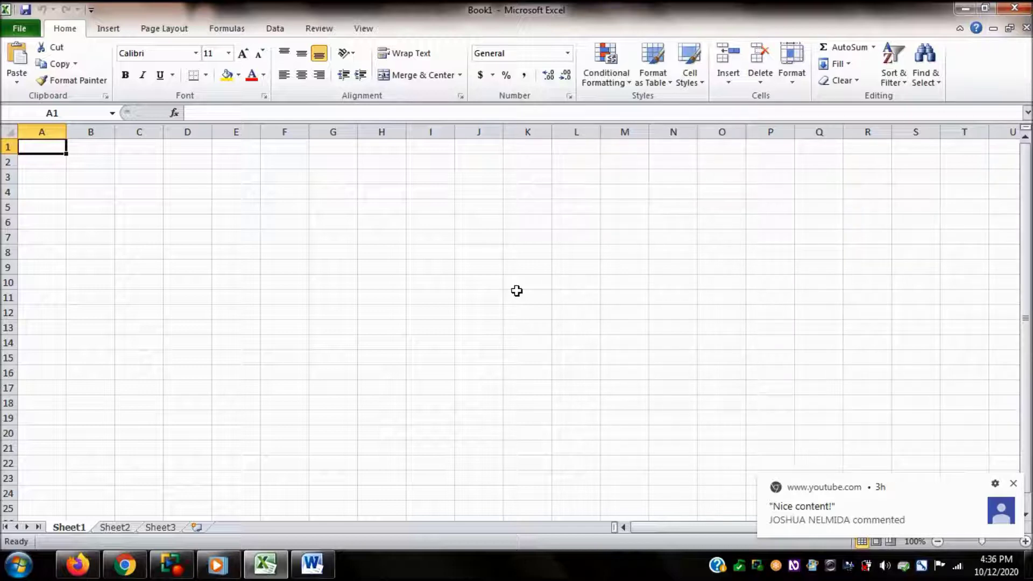
Select the range A1:E1 in the first row, and release the selection by moving to cell B1
{"action": "key", "text": "shift+Right"}
{"action": "key", "text": "shift+Right"}
{"action": "key", "text": "shift+Right"}
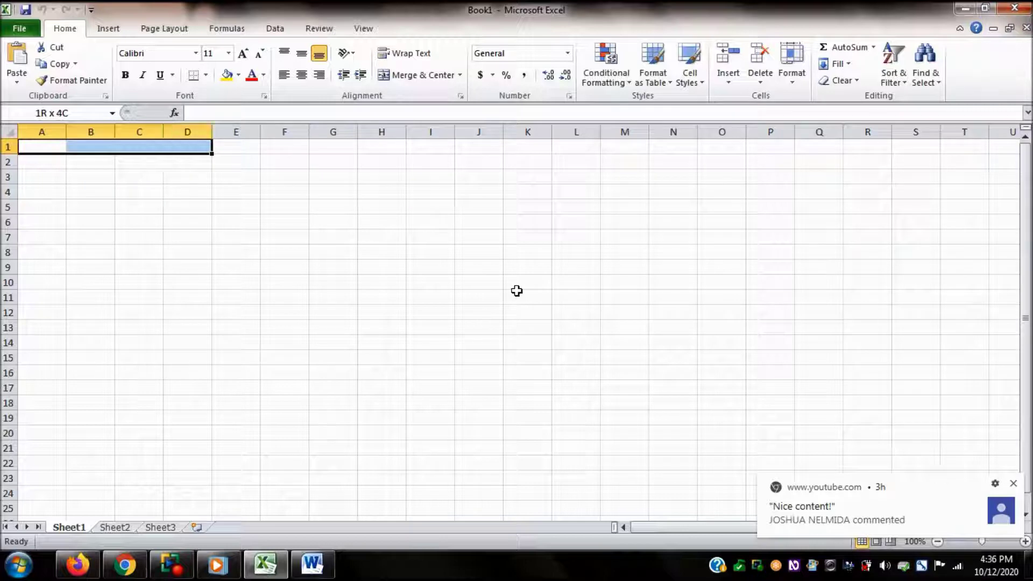
{"action": "key", "text": "shift+Right"}
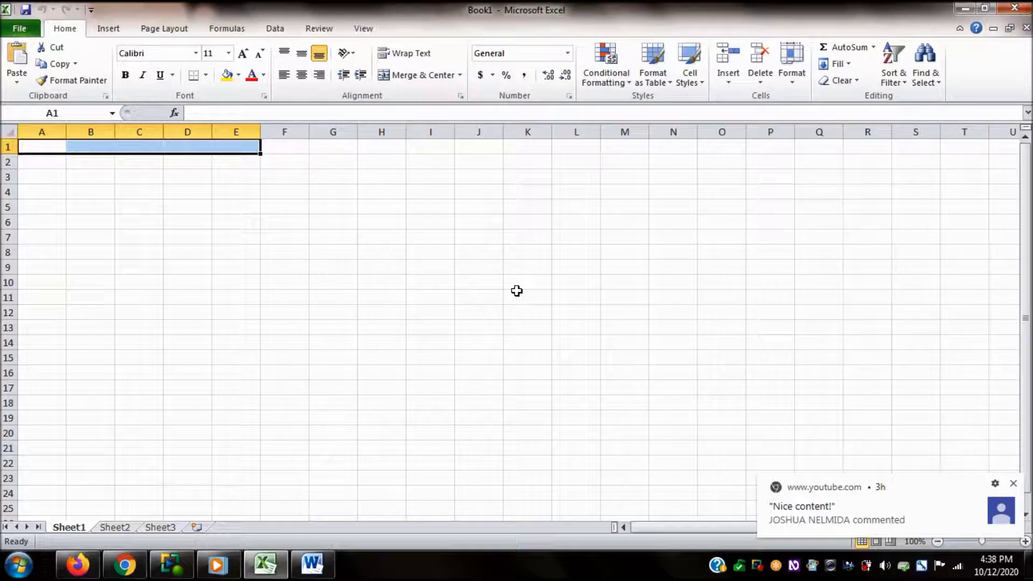
{"action": "key", "text": "Right"}
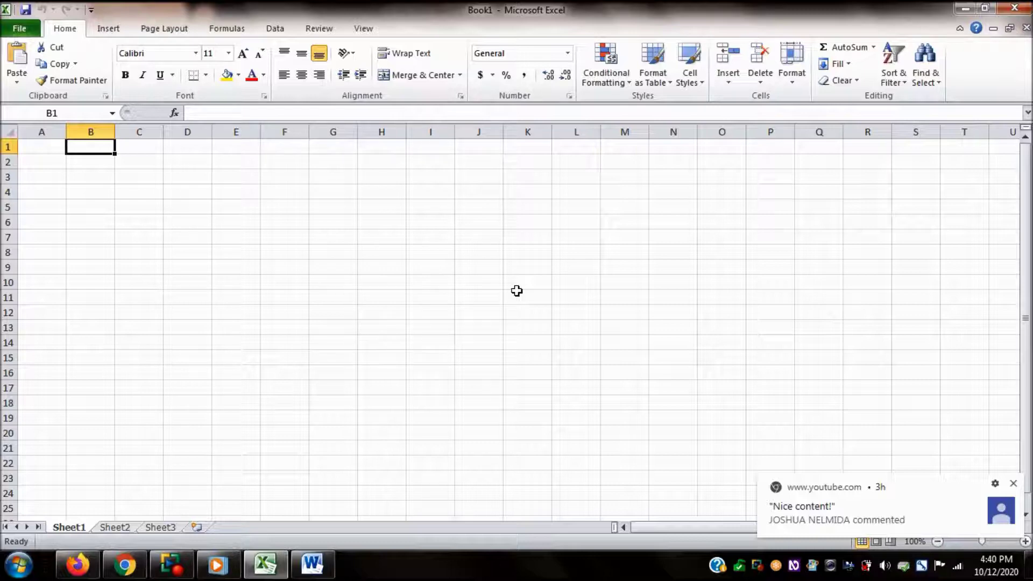
Go to cell J27 and select its entire column, and select entire row 27 from the neighbouring cell I27
{"action": "key", "text": "ctrl+g"}
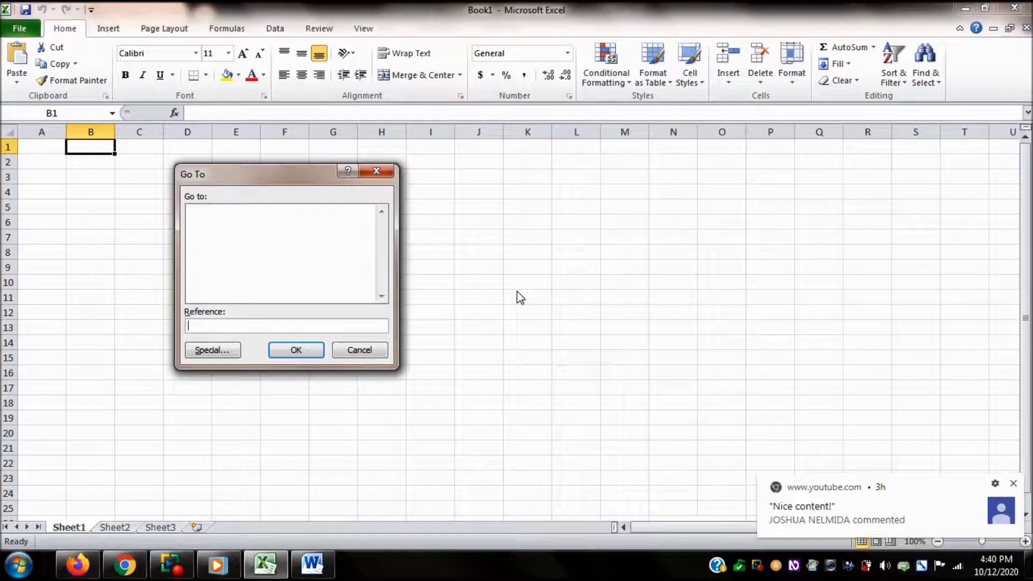
{"action": "type", "text": "j27"}
{"action": "key", "text": "Return"}
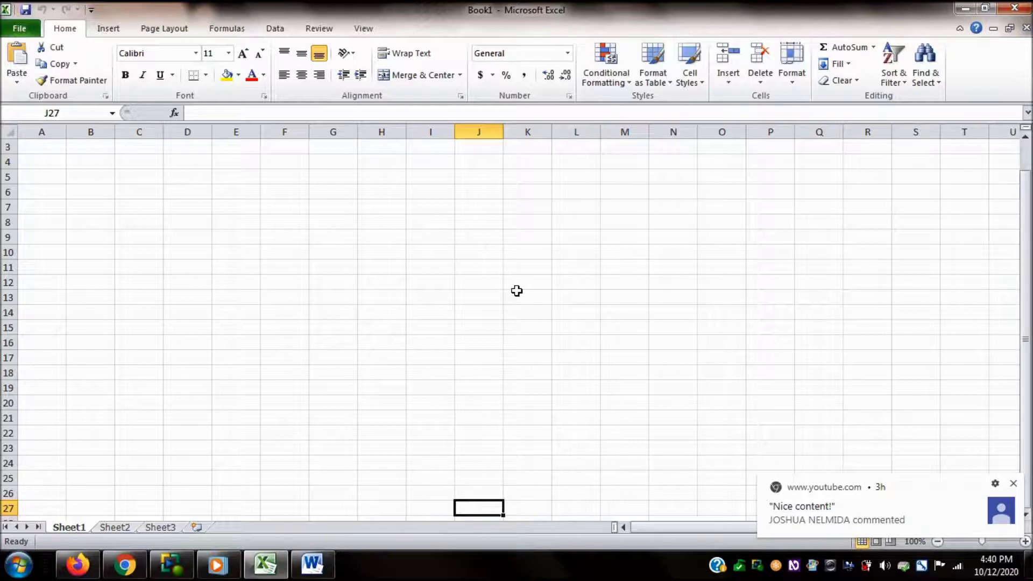
{"action": "key", "text": "ctrl+space"}
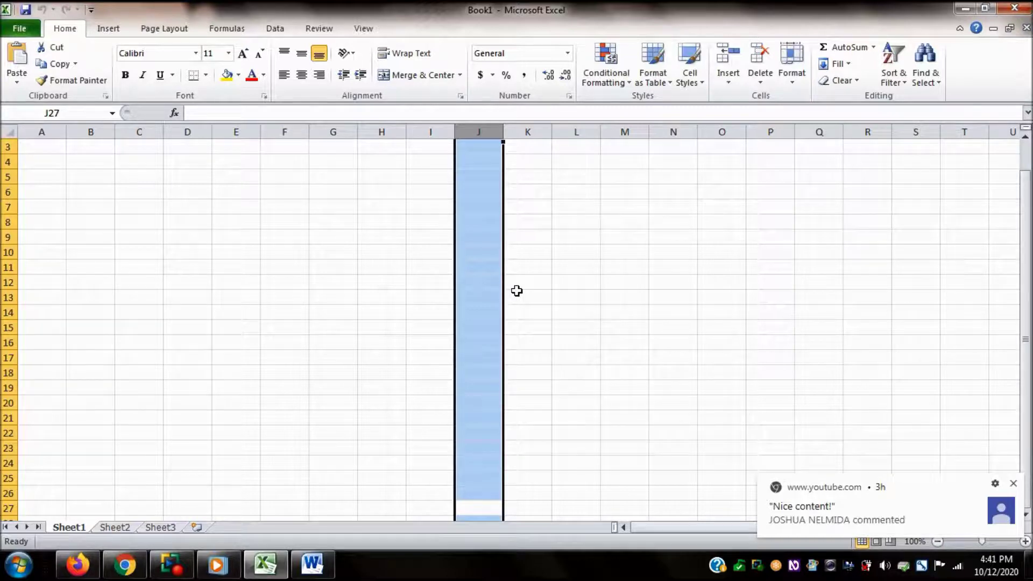
{"action": "key", "text": "Left"}
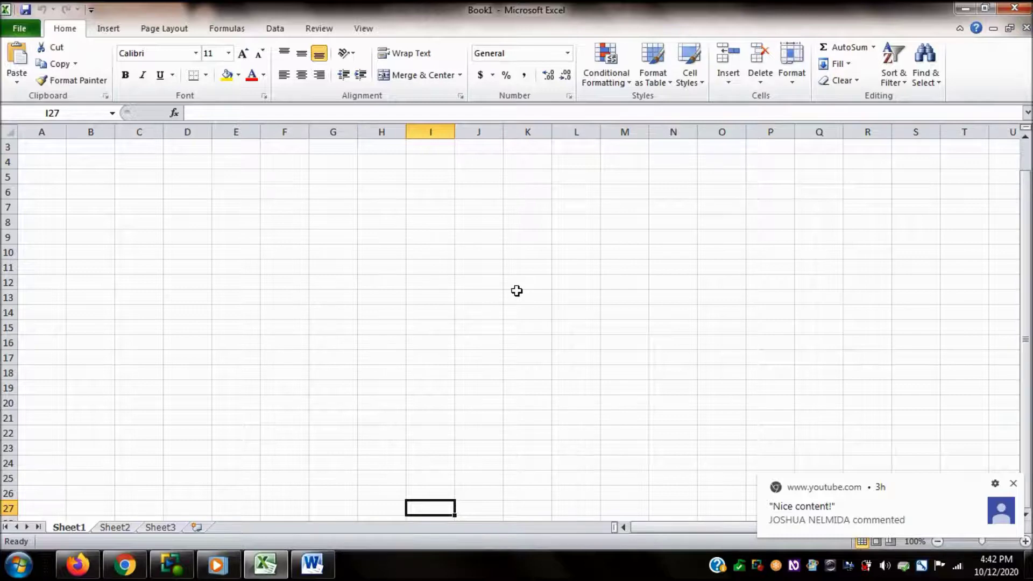
{"action": "key", "text": "shift+space"}
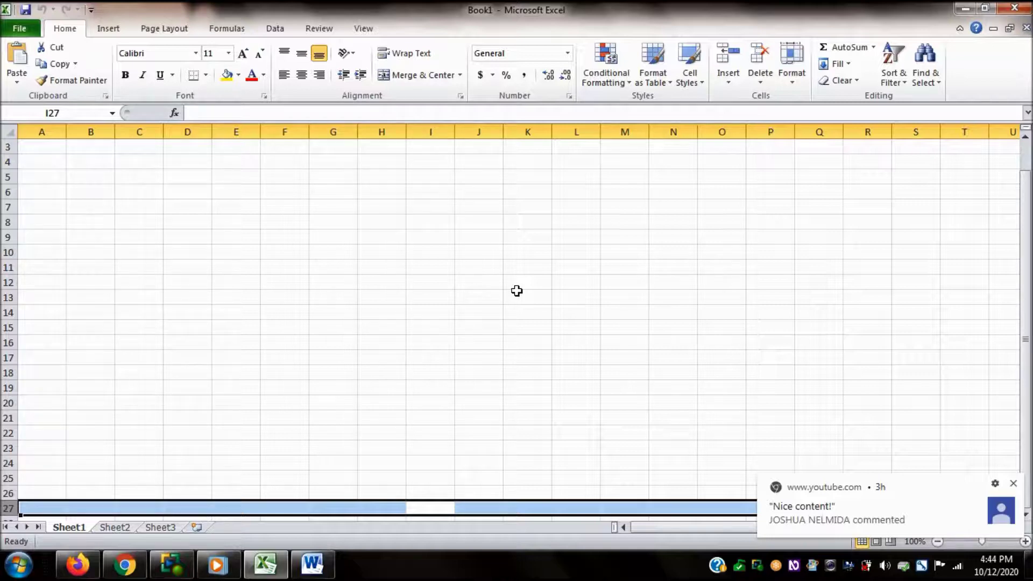
Go to cell C3 and select the block of cells C3:G6
{"action": "key", "text": "ctrl+g"}
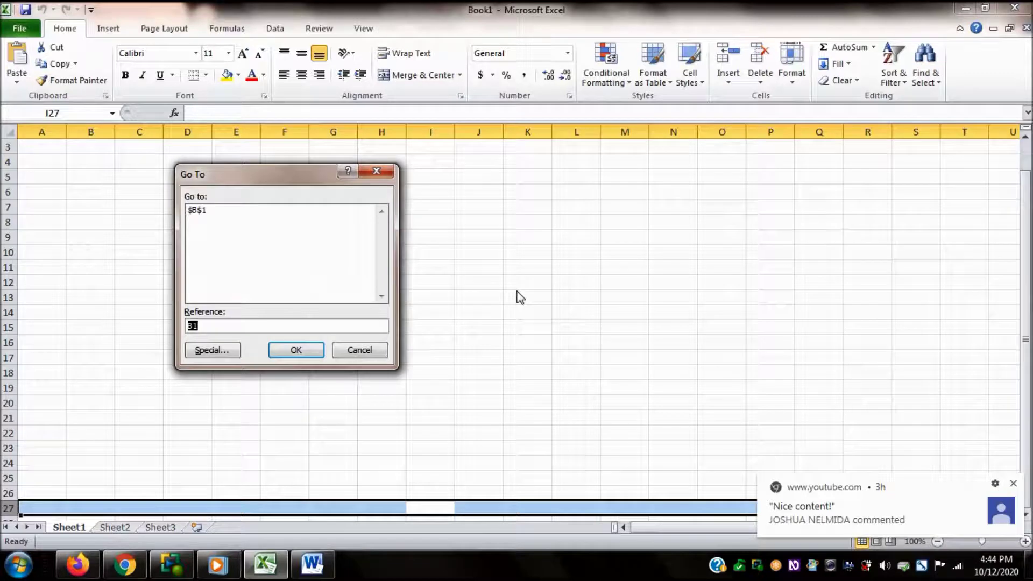
{"action": "type", "text": "c3"}
{"action": "key", "text": "Return"}
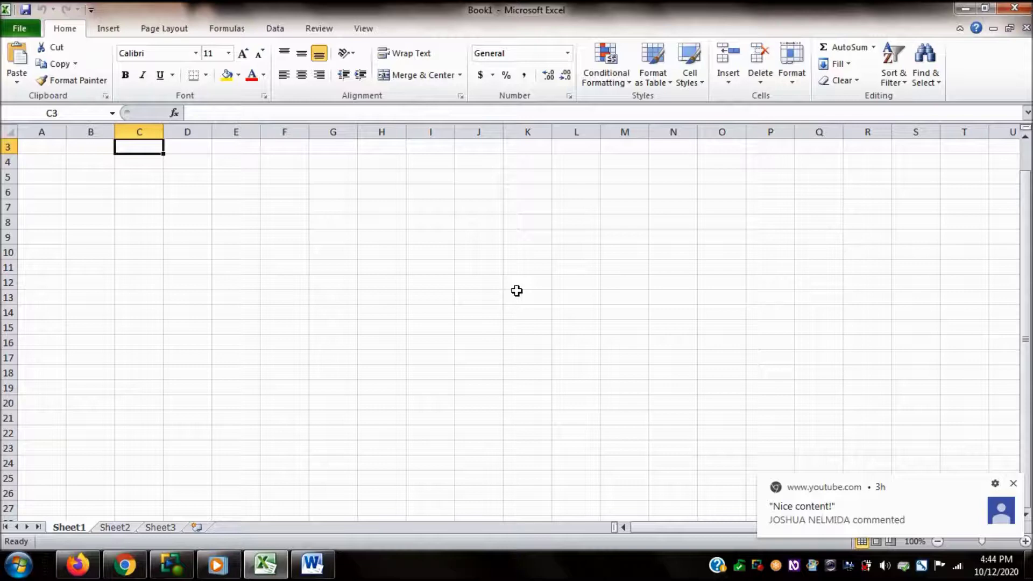
{"action": "key", "text": "shift+Right"}
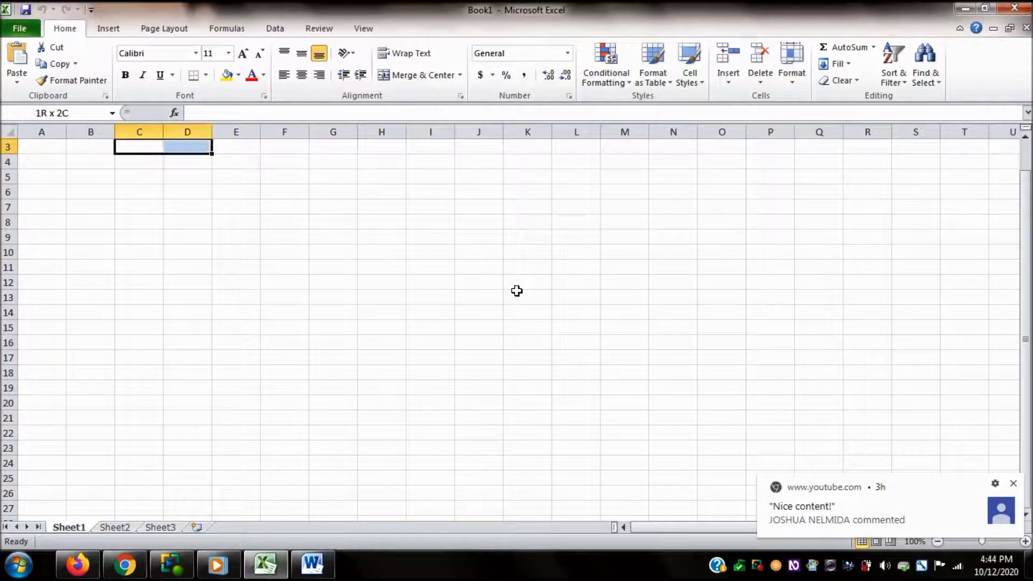
{"action": "key", "text": "shift+Right"}
{"action": "key", "text": "shift+Right"}
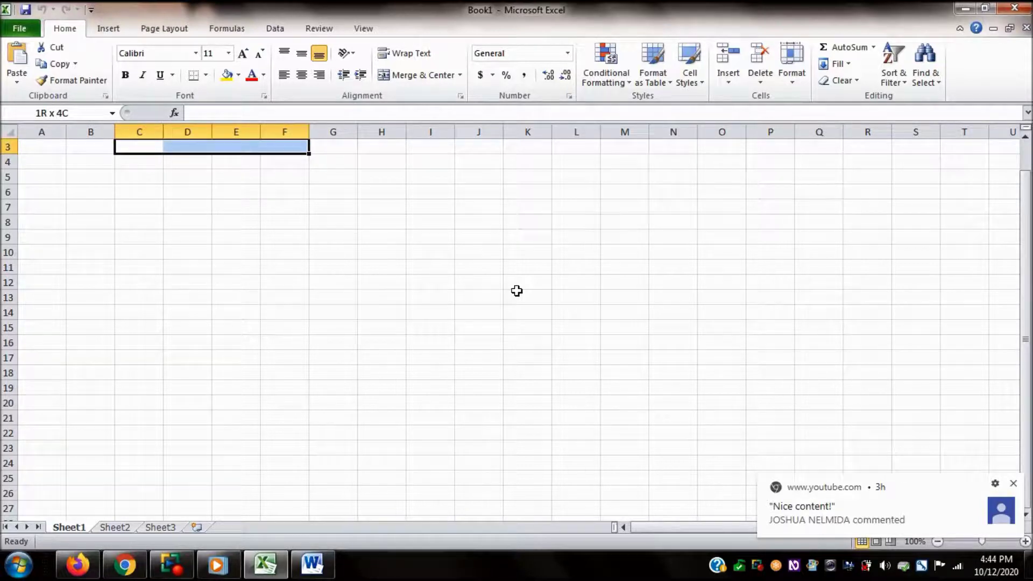
{"action": "key", "text": "shift+Right"}
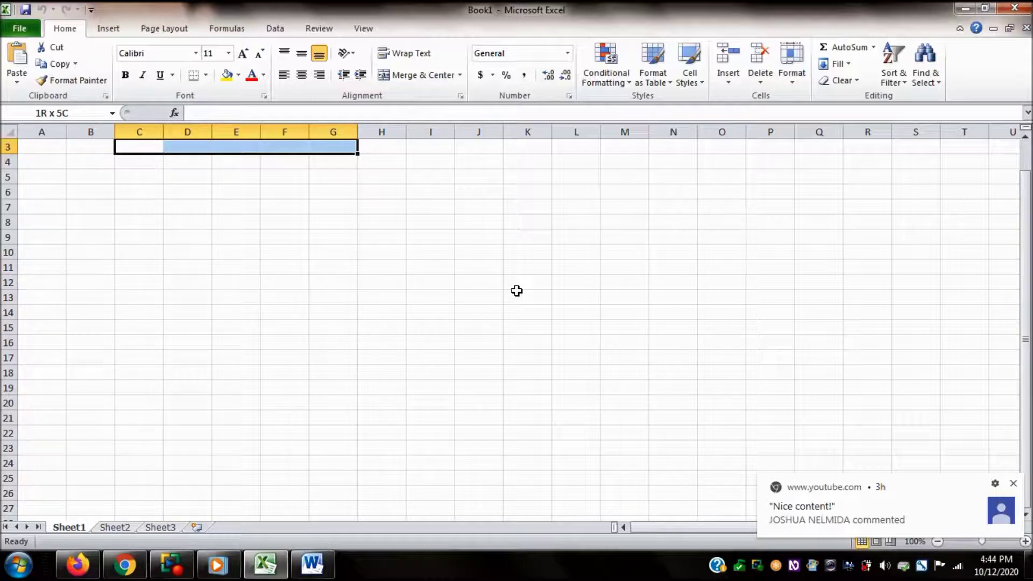
{"action": "key", "text": "shift+Down"}
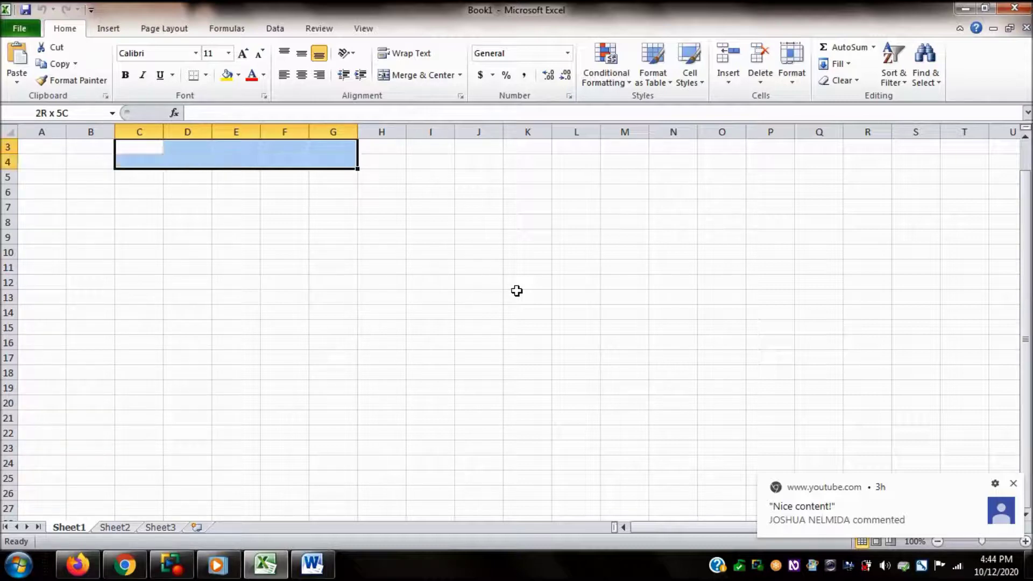
{"action": "key", "text": "shift+Down"}
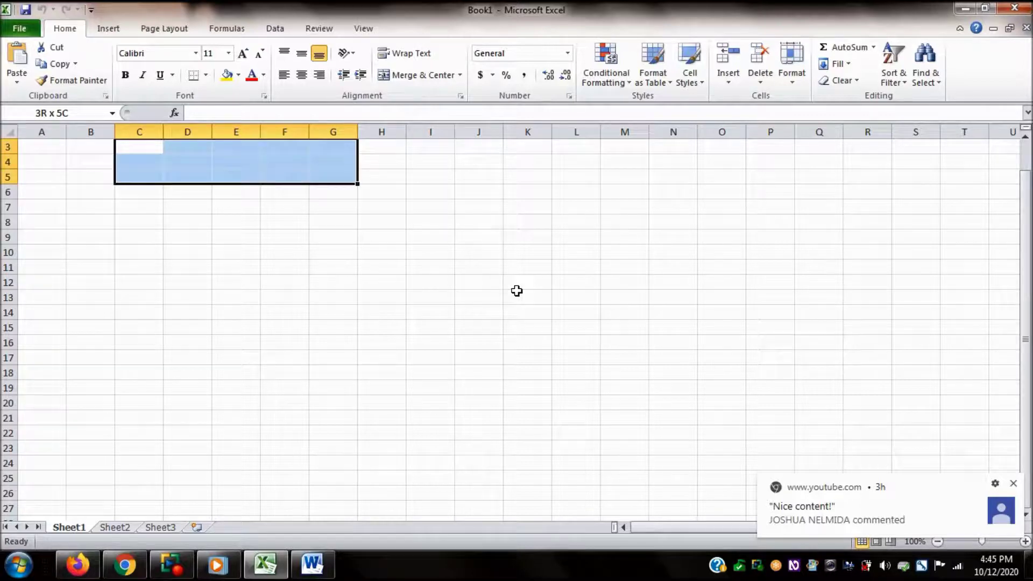
{"action": "key", "text": "shift+Down"}
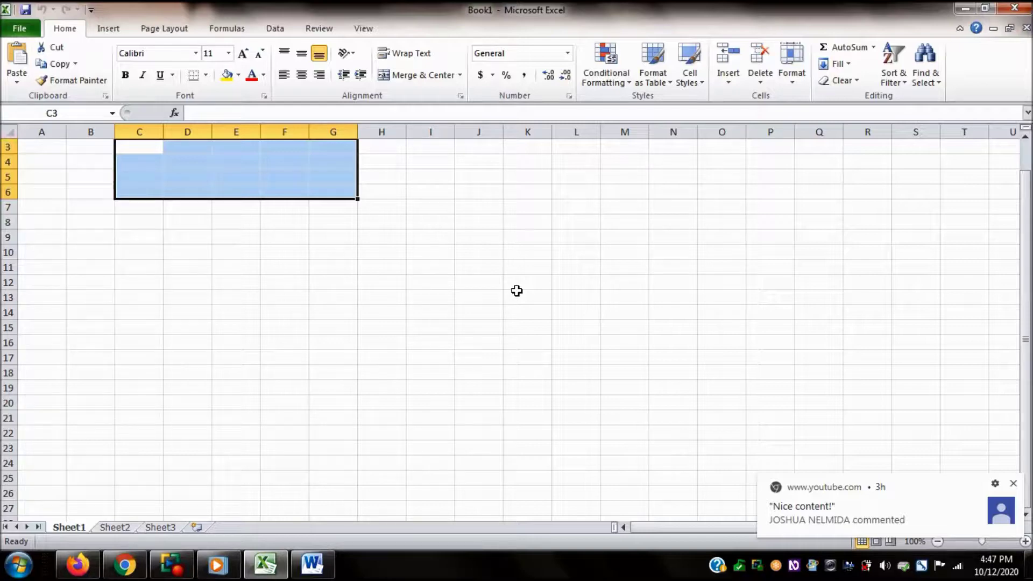
Enter the four first names in cells A1 through A4, one per row
{"action": "key", "text": "ctrl+Home"}
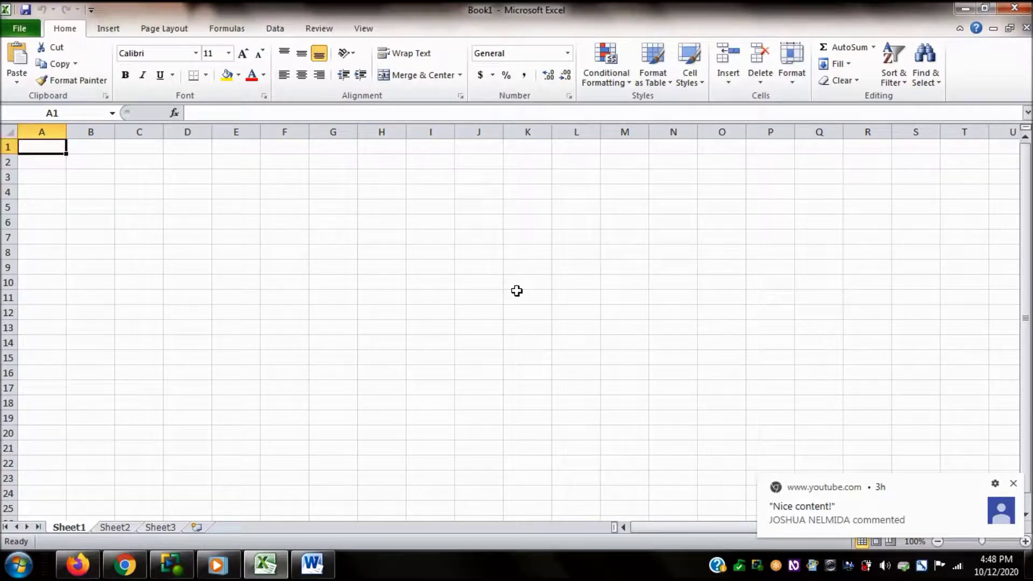
{"action": "type", "text": "ma"}
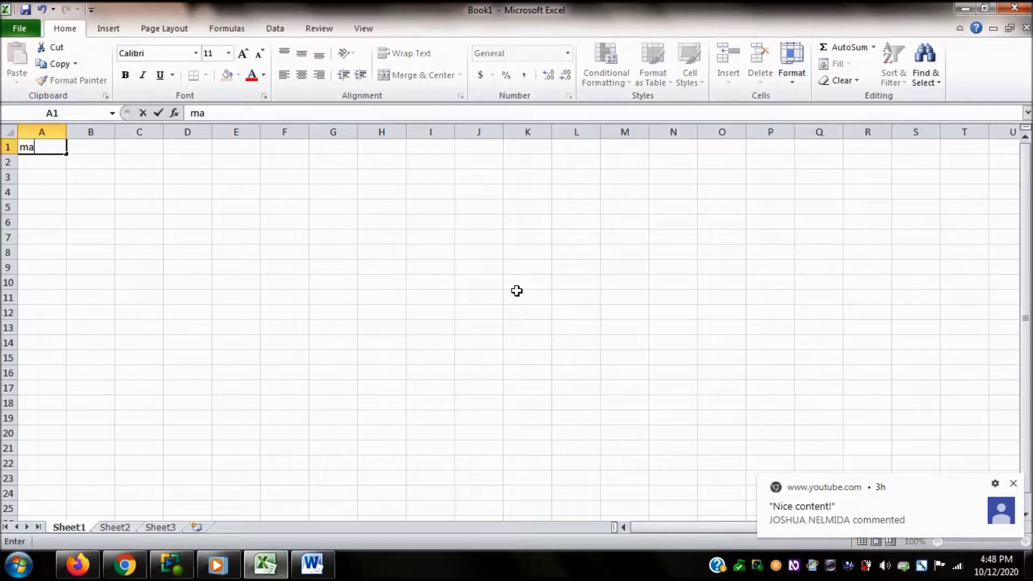
{"action": "type", "text": "tthew"}
{"action": "key", "text": "Return"}
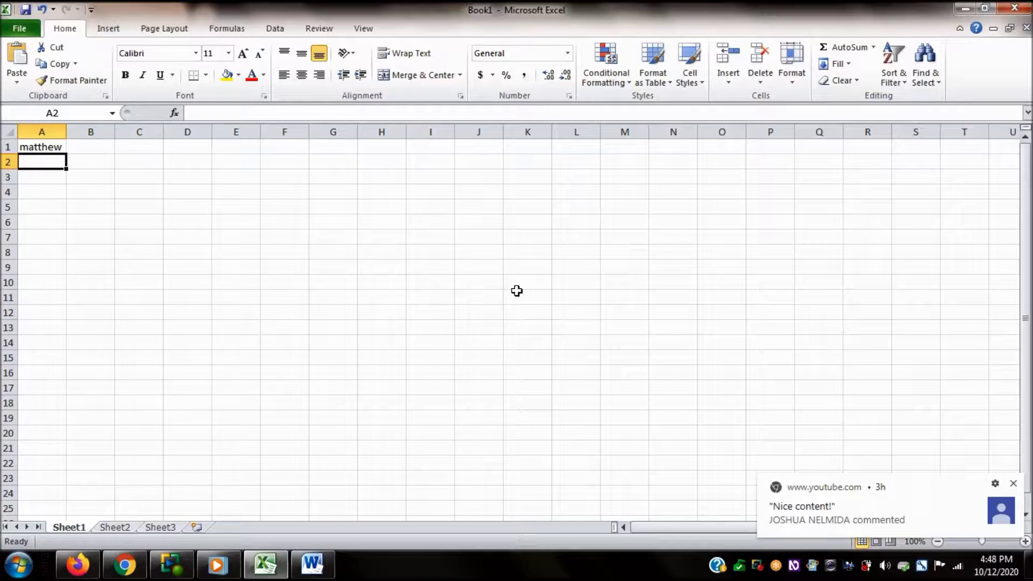
{"action": "type", "text": "mark"}
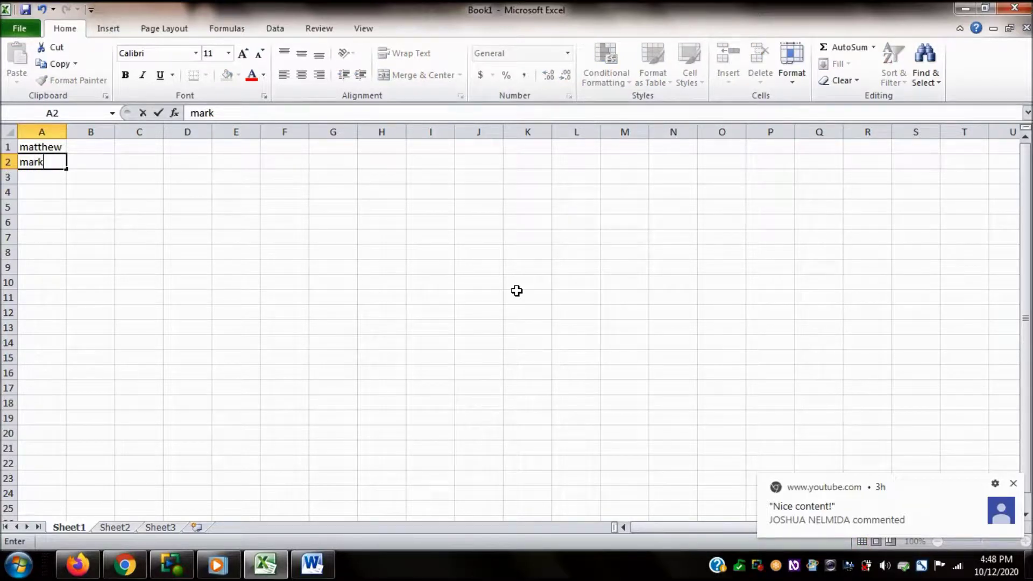
{"action": "key", "text": "Return"}
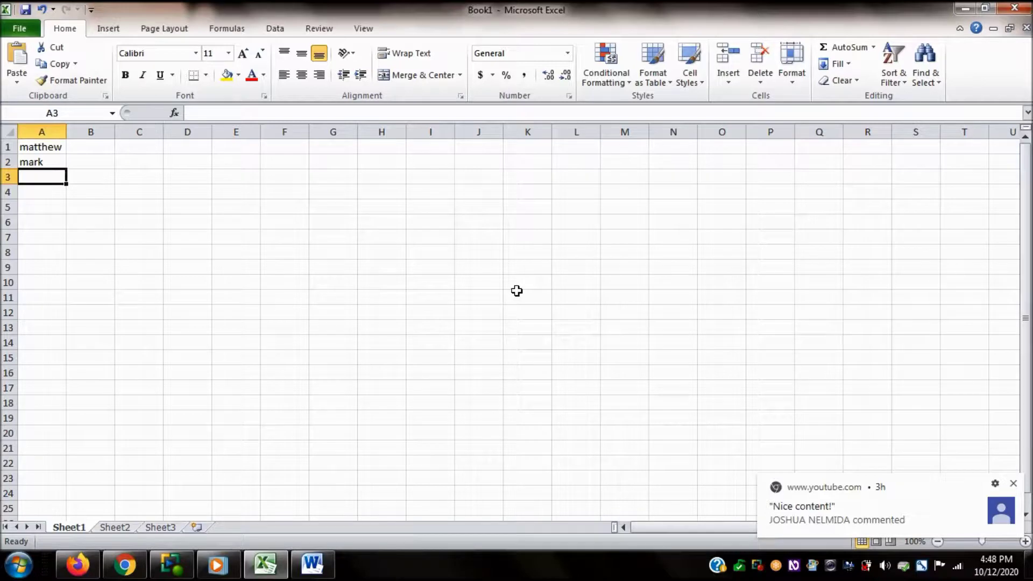
{"action": "type", "text": "luke"}
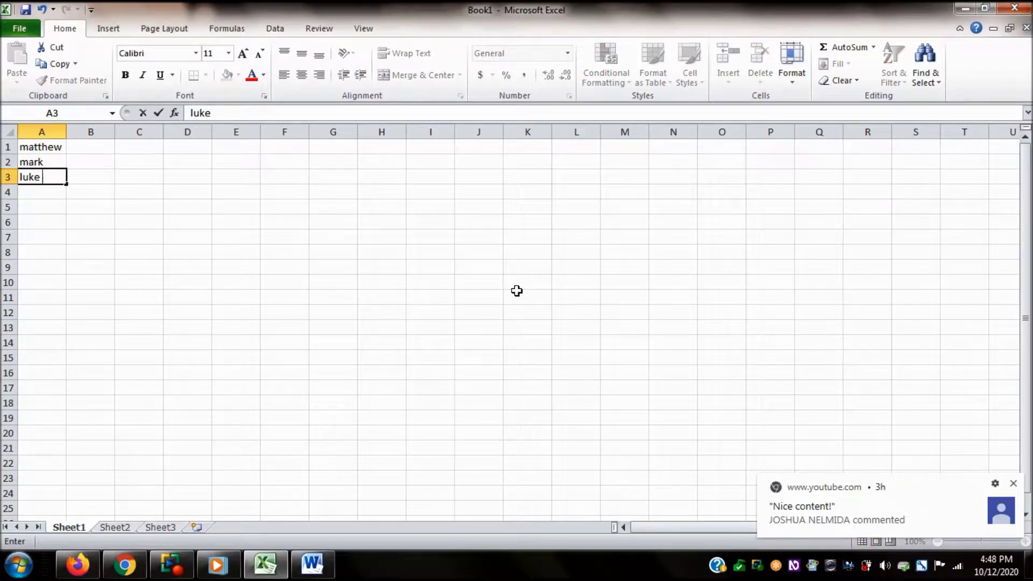
{"action": "key", "text": "Return"}
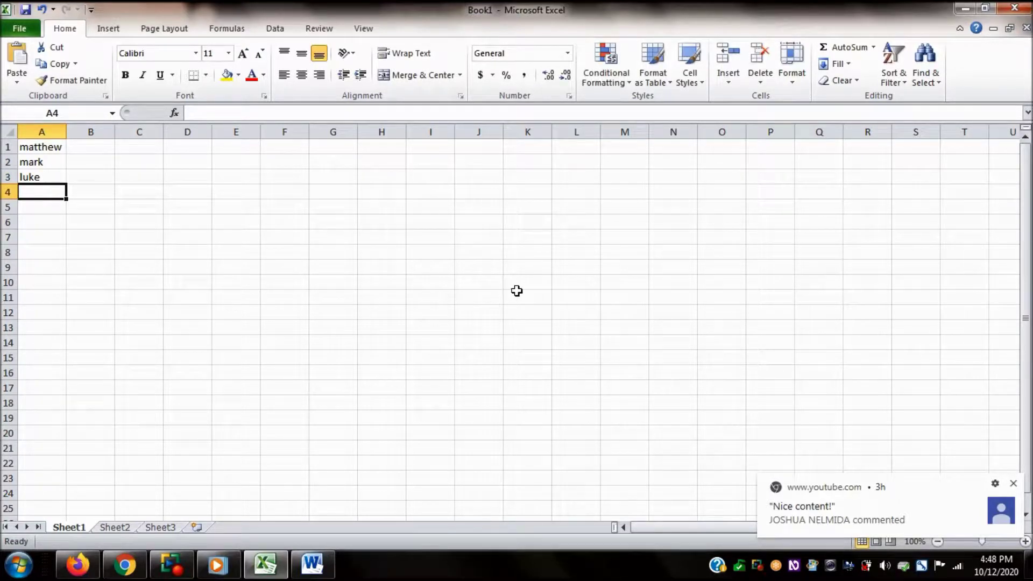
{"action": "type", "text": "john"}
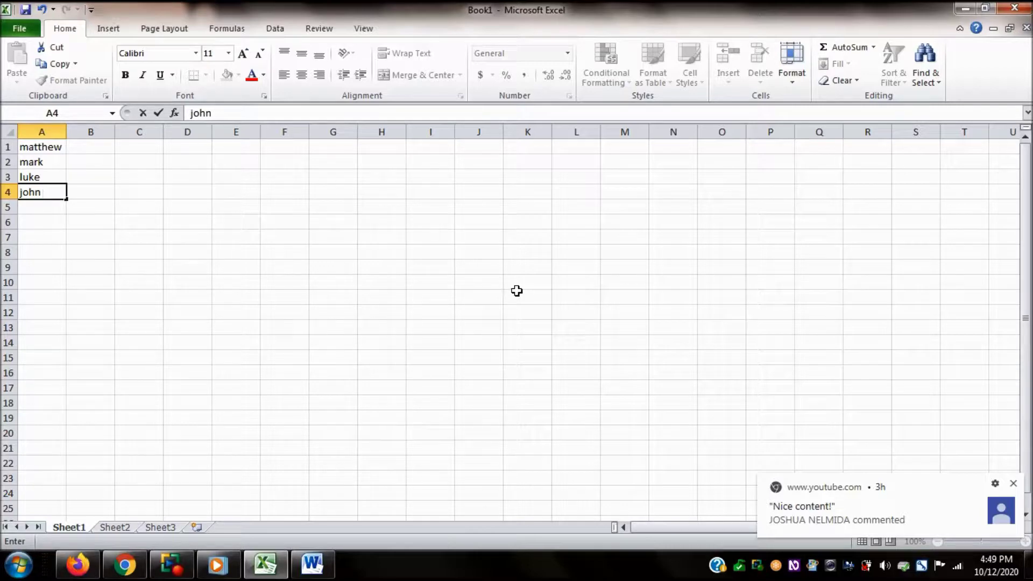
{"action": "key", "text": "Up"}
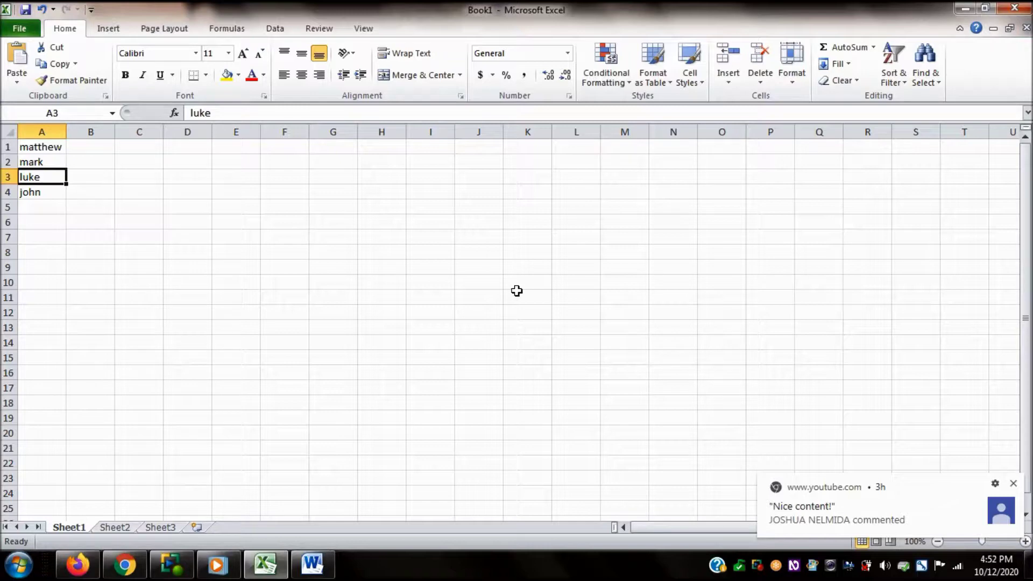
Clear the contents of cell A1
{"action": "key", "text": "Up"}
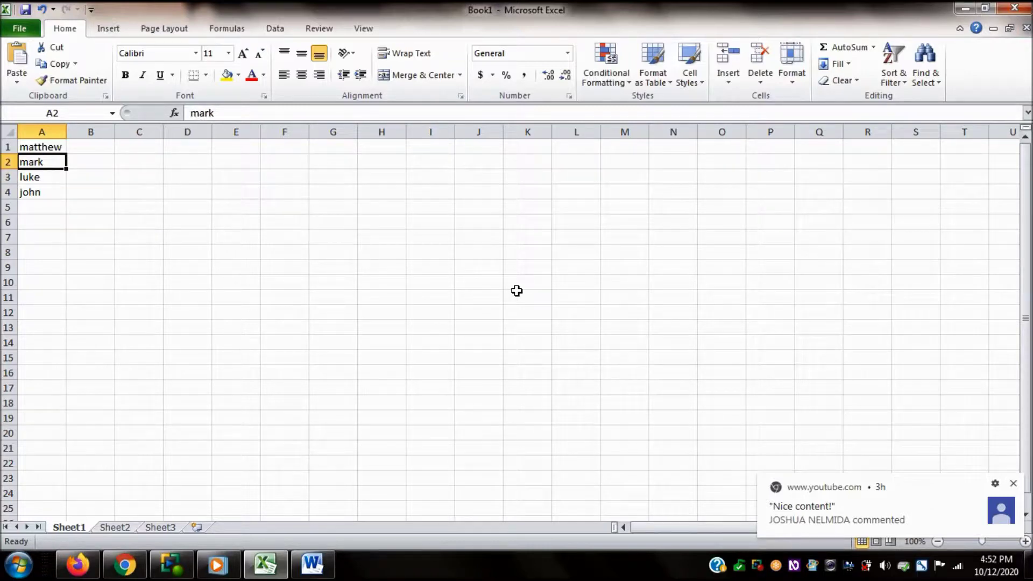
{"action": "key", "text": "Up"}
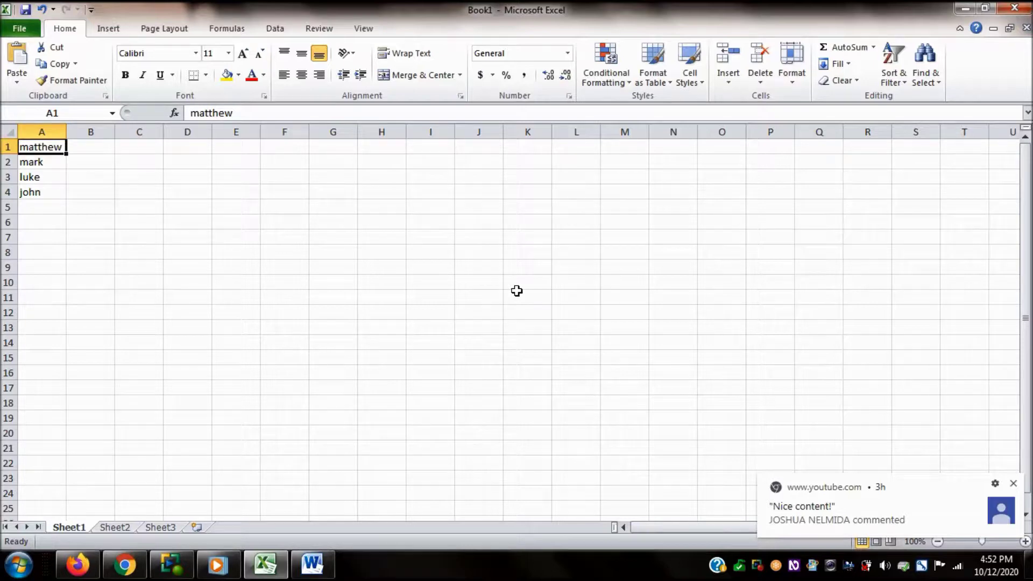
{"action": "key", "text": "Delete"}
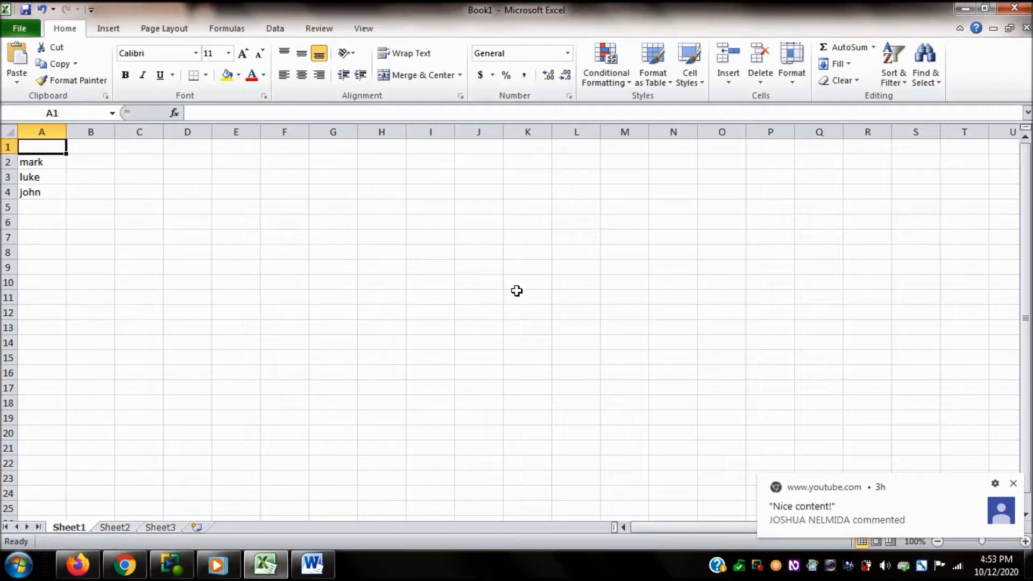
Clear the contents of the range A2:A4 in one go
{"action": "key", "text": "Down"}
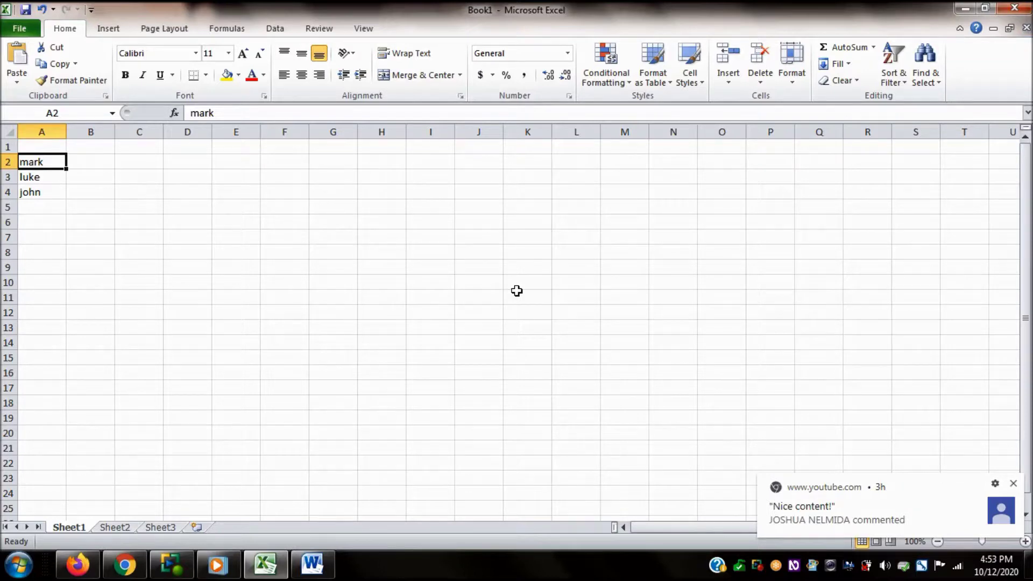
{"action": "key", "text": "shift+Down"}
{"action": "key", "text": "shift+Down"}
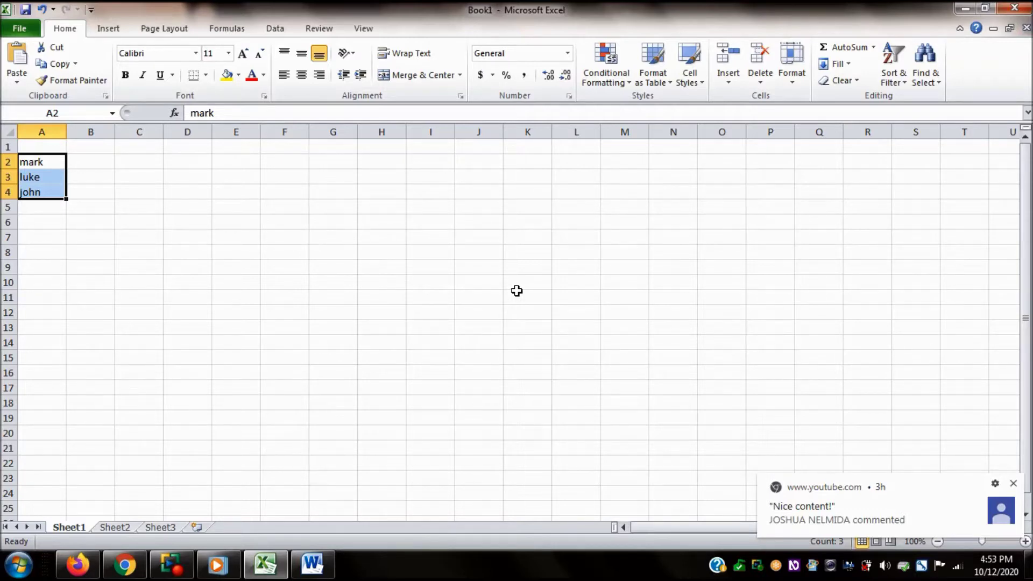
{"action": "key", "text": "Delete"}
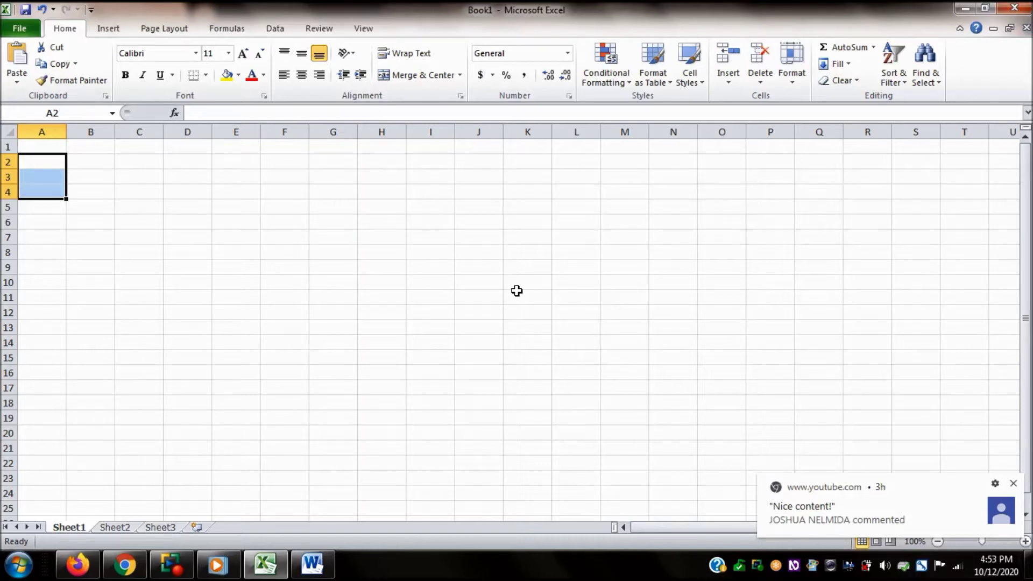
Check the cells from A2 to A4 for remaining content and return to cell A1
{"action": "key", "text": "Down"}
{"action": "key", "text": "Up"}
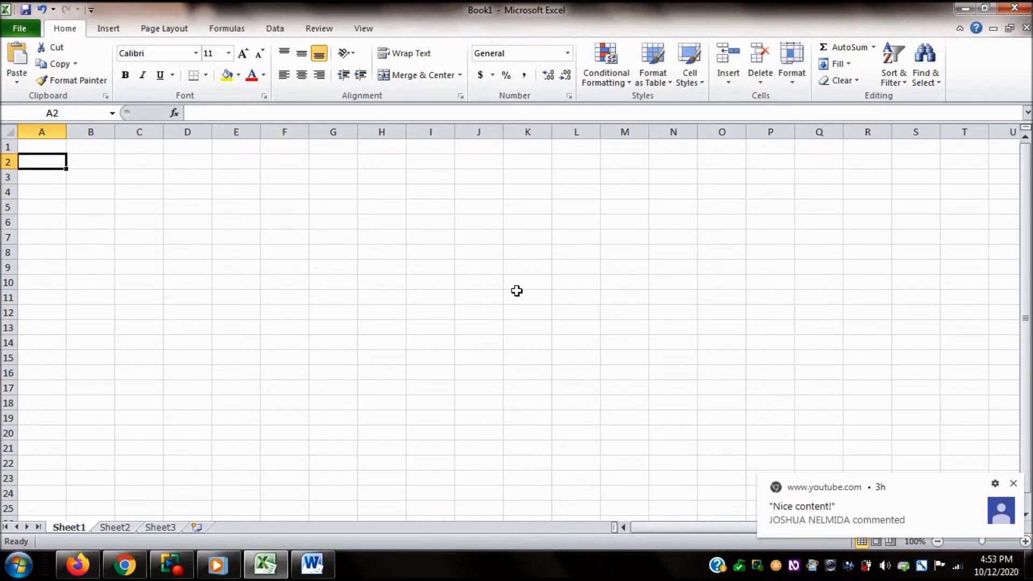
{"action": "key", "text": "Down"}
{"action": "key", "text": "Down"}
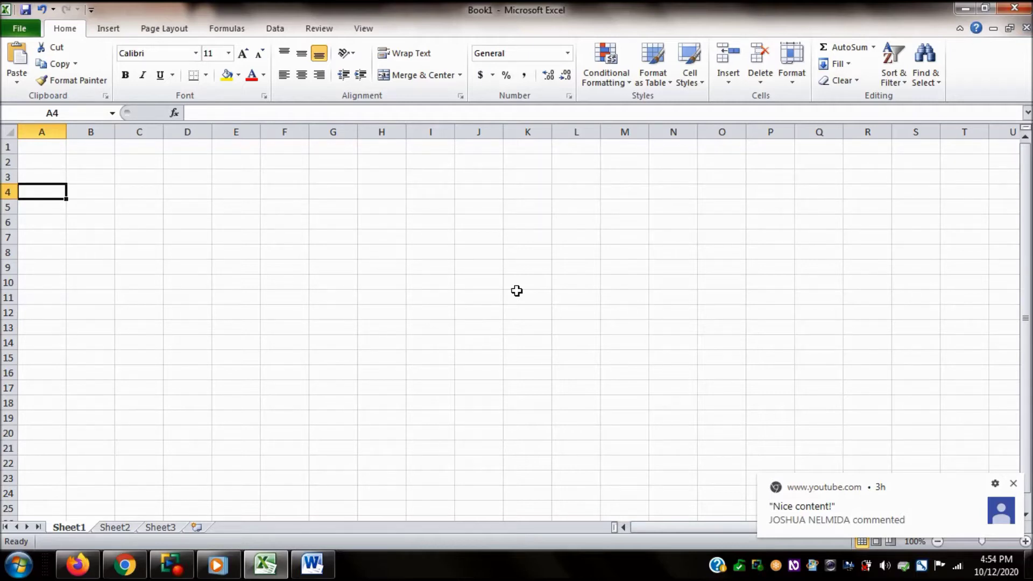
{"action": "key", "text": "ctrl+Home"}
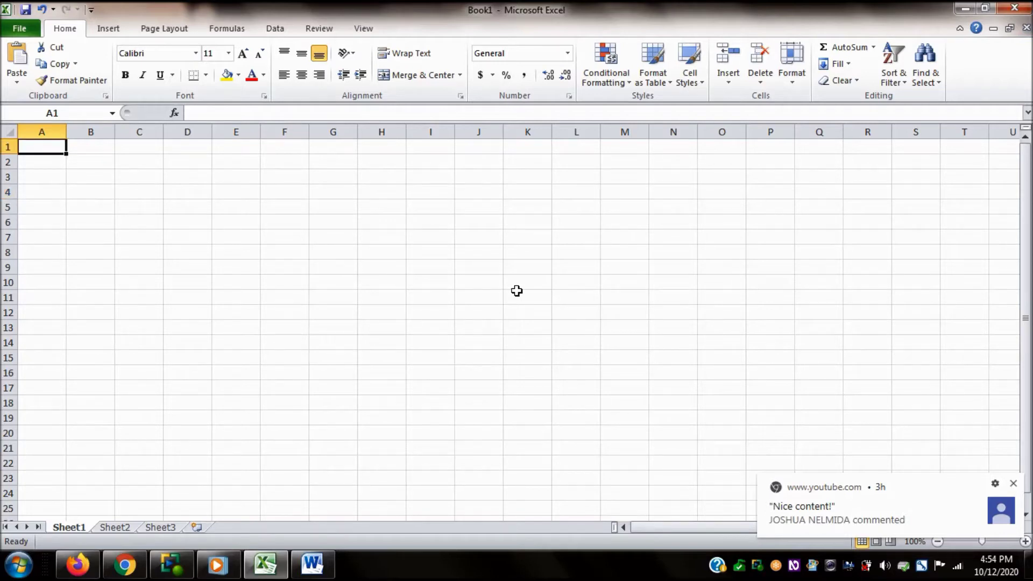